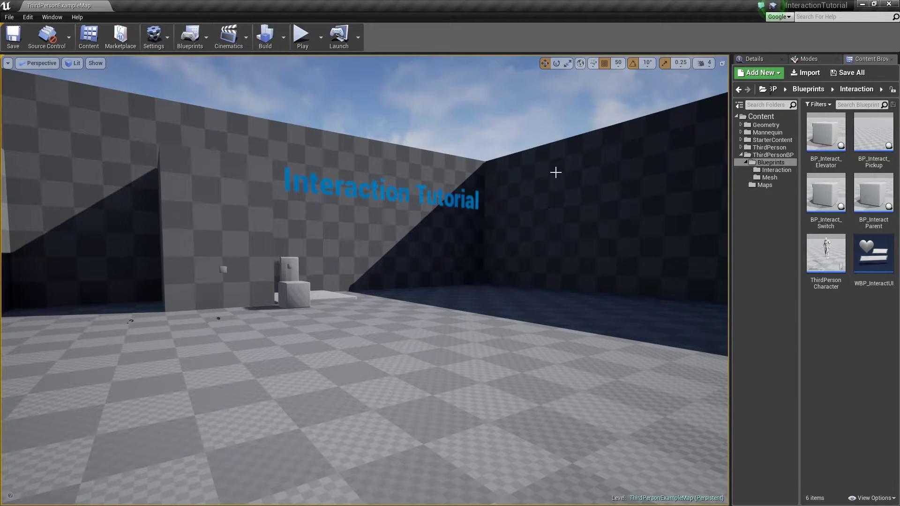
Step: Select the interactable cube beside the elevator platform and frame it to examine its placement
right_click_drag(559, 159, 469, 206)
left_click(381, 259)
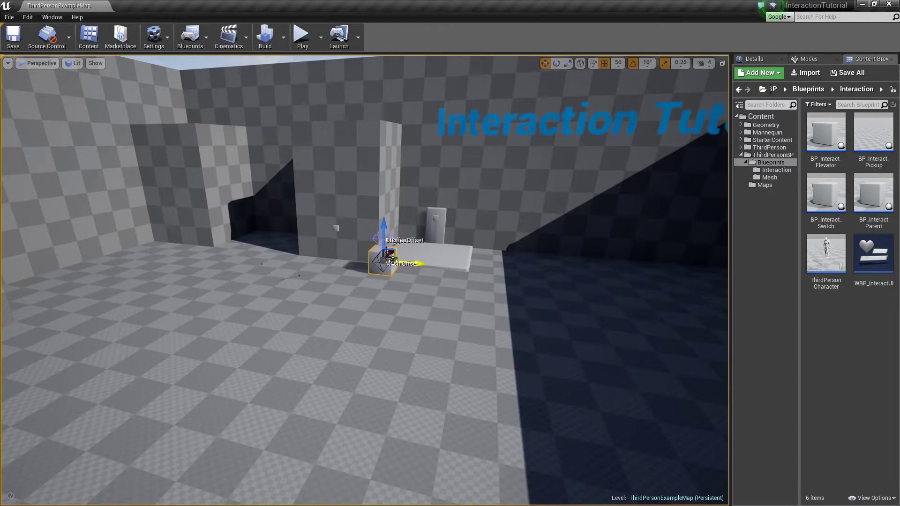
key("f")
left_click_drag(604, 176, 397, 162, "alt")
left_click_drag(497, 180, 440, 182, "alt")
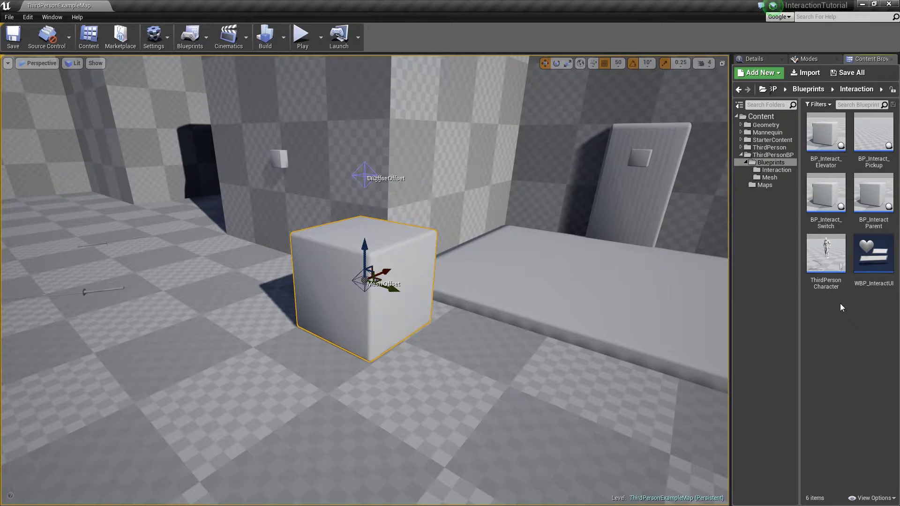
mouse_move(873, 197)
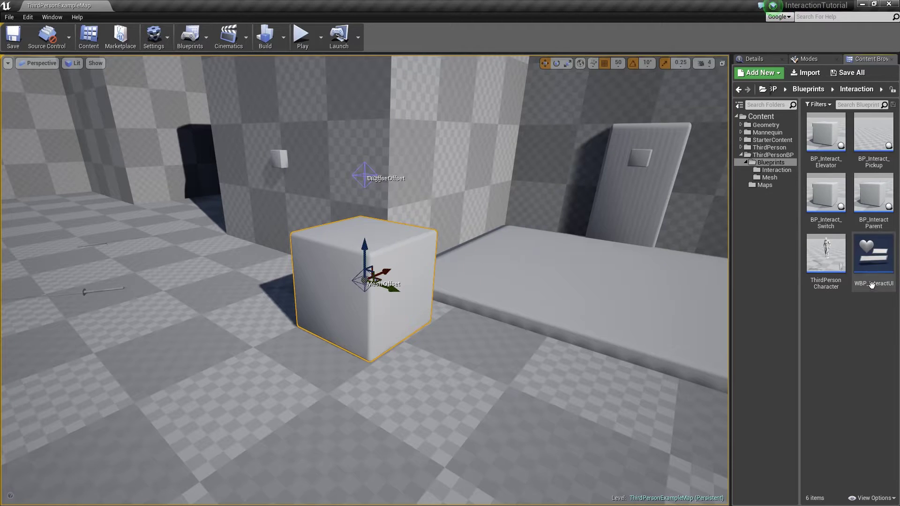
mouse_move(827, 136)
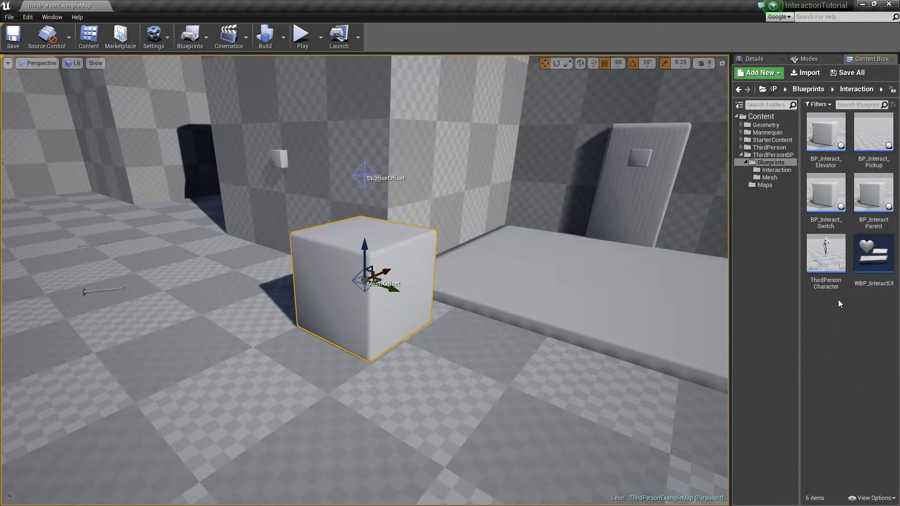
mouse_move(827, 202)
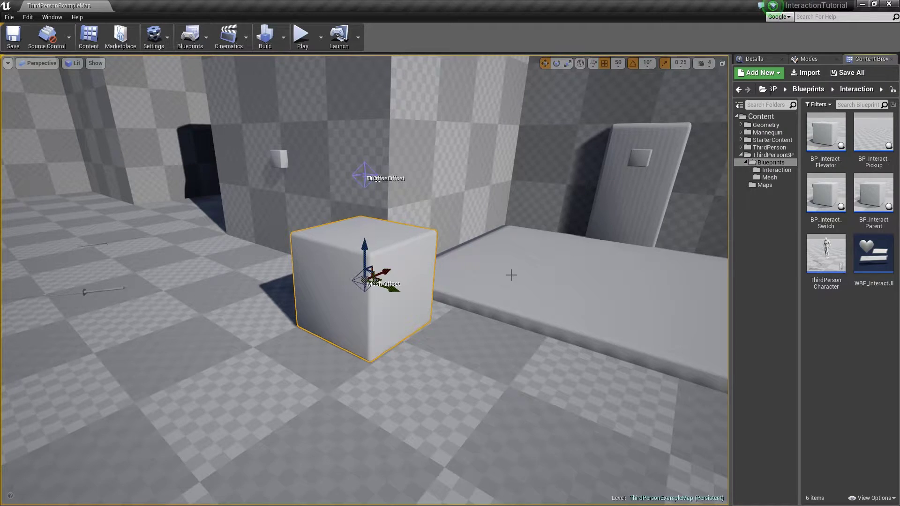
middle_click_drag(512, 281, 491, 242)
right_click_drag(511, 277, 520, 300)
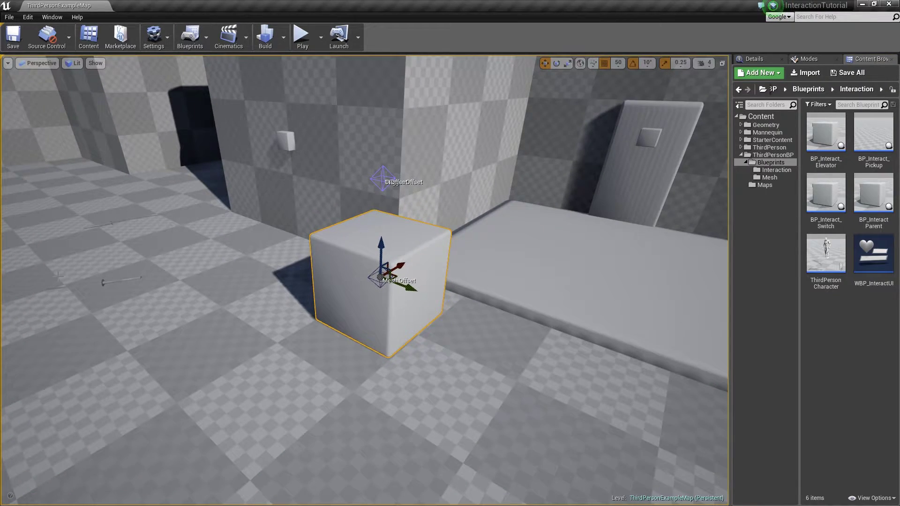
Step: Select the nearest sword pickup on the floor and frame it for a close look
left_click(117, 281)
key("f")
left_click_drag(117, 280, 103, 321, "alt")
scroll(364, 281, "up", 3, "alt")
scroll(365, 280, "down", 3, "alt")
left_click_drag(497, 225, 497, 185, "alt")
Step: Focus on the small switch box mounted on the wall and examine it with its surroundings
left_click(492, 76)
key("f")
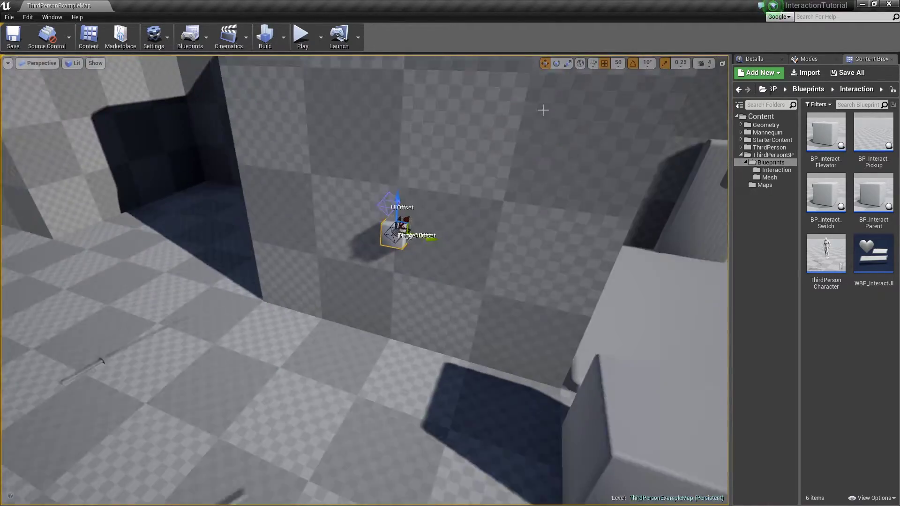
left_click_drag(364, 280, 538, 289, "alt")
scroll(364, 280, "up", 3, "alt")
scroll(364, 281, "down", 3, "alt")
scroll(365, 280, "down", 3, "alt")
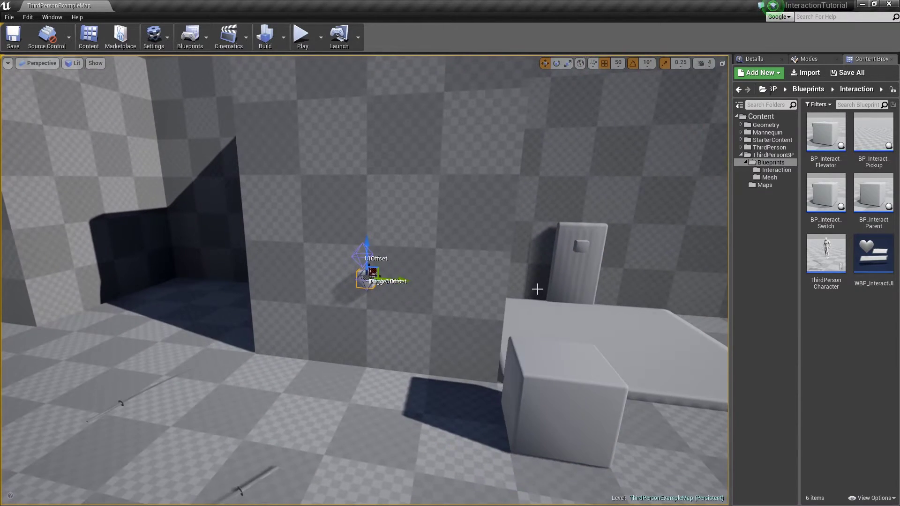
Step: Select the elevator platform and frame the whole elevator, including its end location marker
left_click(564, 312)
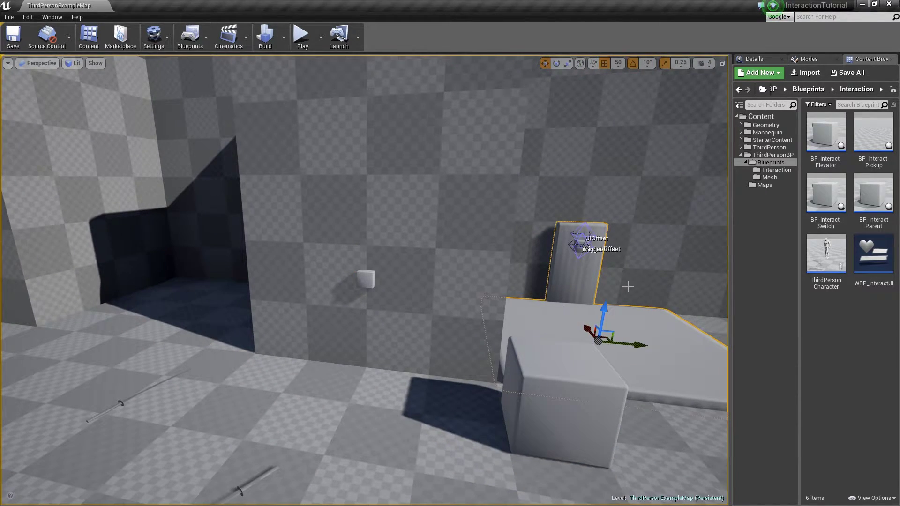
left_click_drag(650, 274, 486, 159, "alt")
key("f")
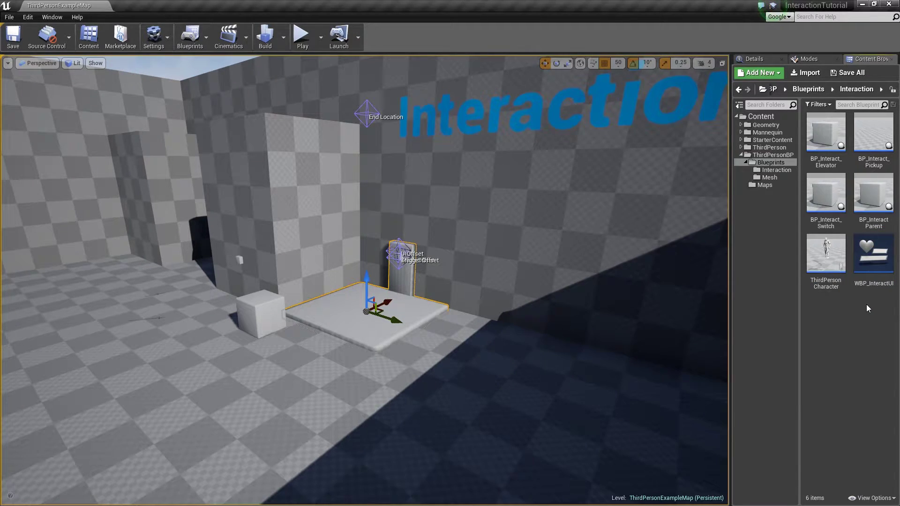
Step: Select the interactable cube again and inspect it and its offset handles up close
left_click(277, 304)
key("f")
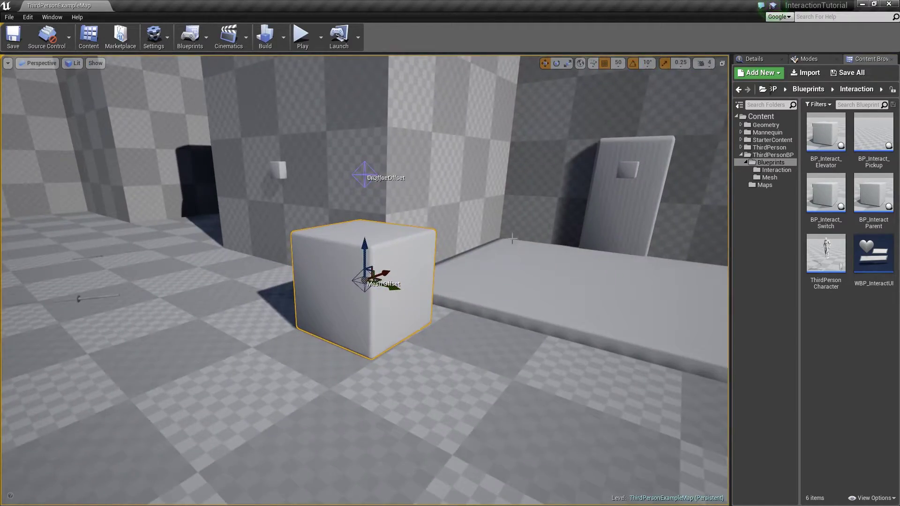
left_click_drag(507, 233, 526, 195, "alt")
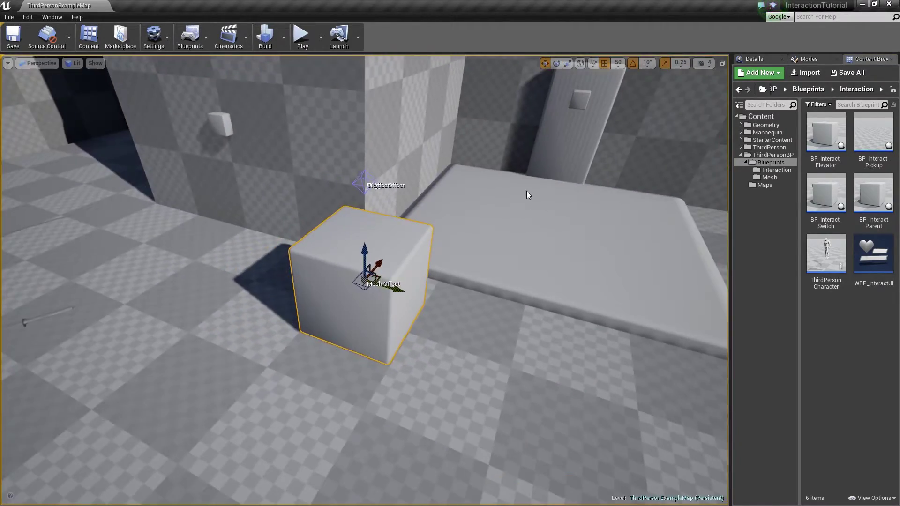
scroll(523, 190, "up", 2)
scroll(498, 199, "up", 1)
mouse_move(498, 198)
middle_mouse_down()
mouse_move(499, 141)
mouse_move(499, 197)
middle_mouse_up()
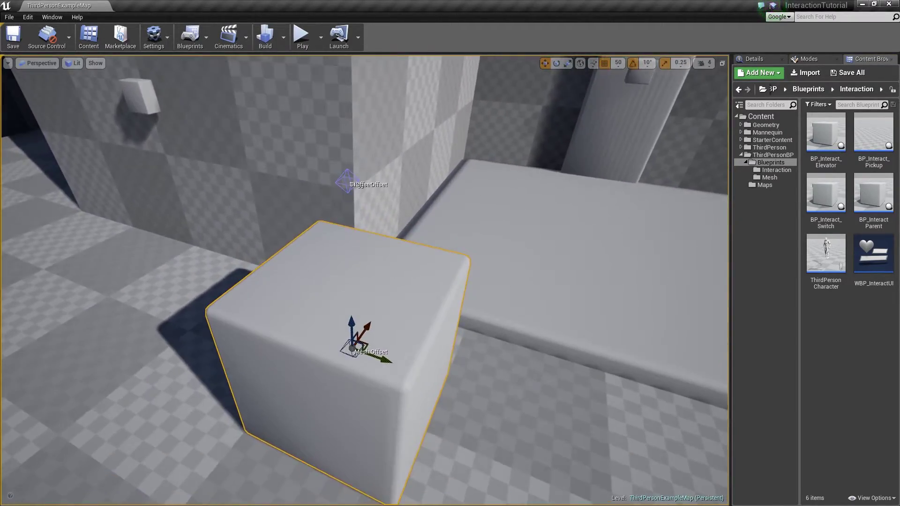
right_click_drag(499, 197, 499, 157)
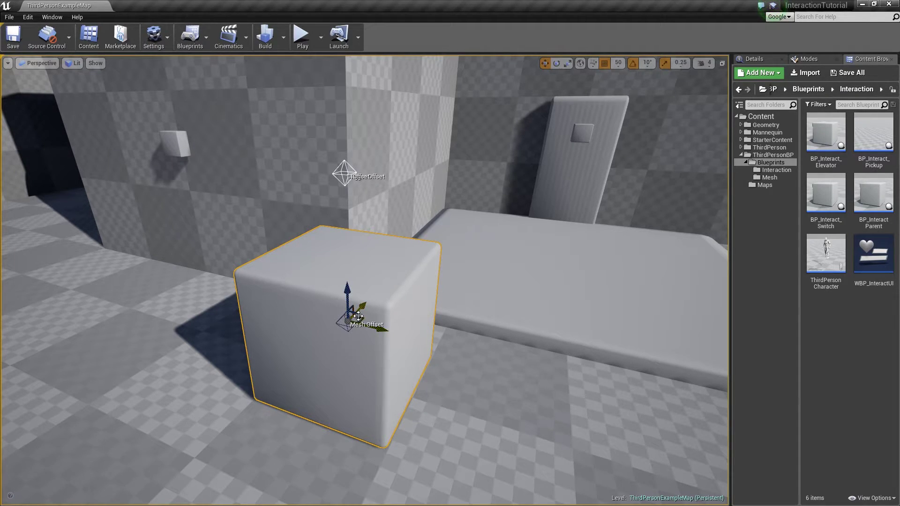
Step: Try moving the cube's offset handles, including the UI offset, and undo the moves
left_click_drag(372, 326, 310, 309)
left_click(344, 173)
left_click_drag(377, 328, 407, 327)
left_click(291, 174)
left_click(325, 260)
left_click(273, 167)
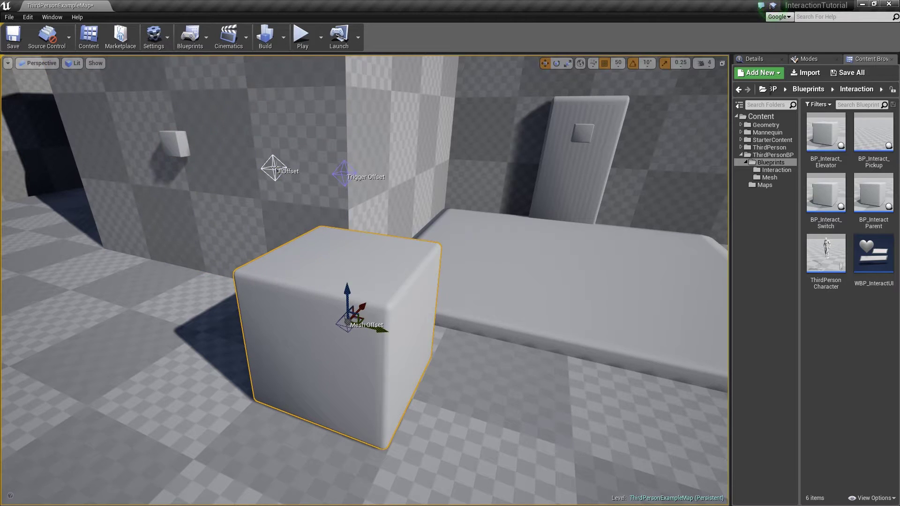
left_click_drag(379, 324, 450, 341)
key("ctrl+z")
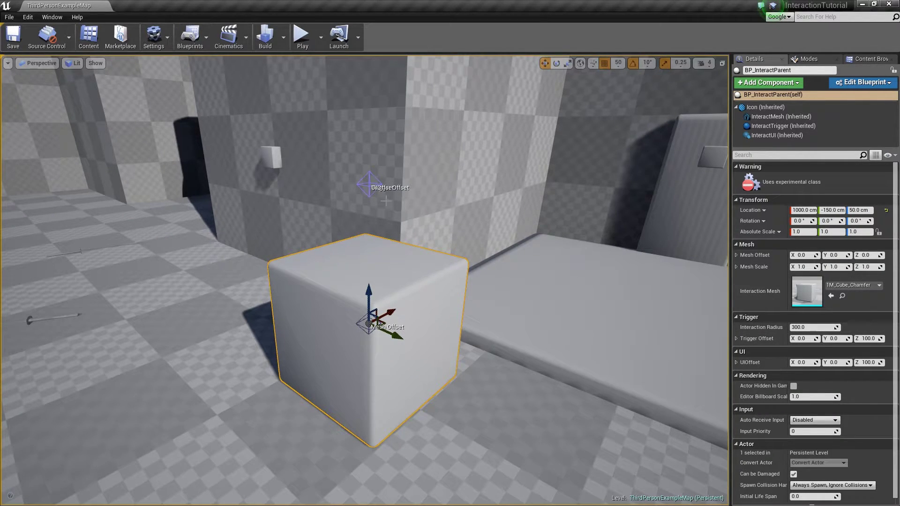
Step: Examine the cube's mesh, trigger and UI offset handles together with their matching properties
right_click_drag(397, 205, 388, 272)
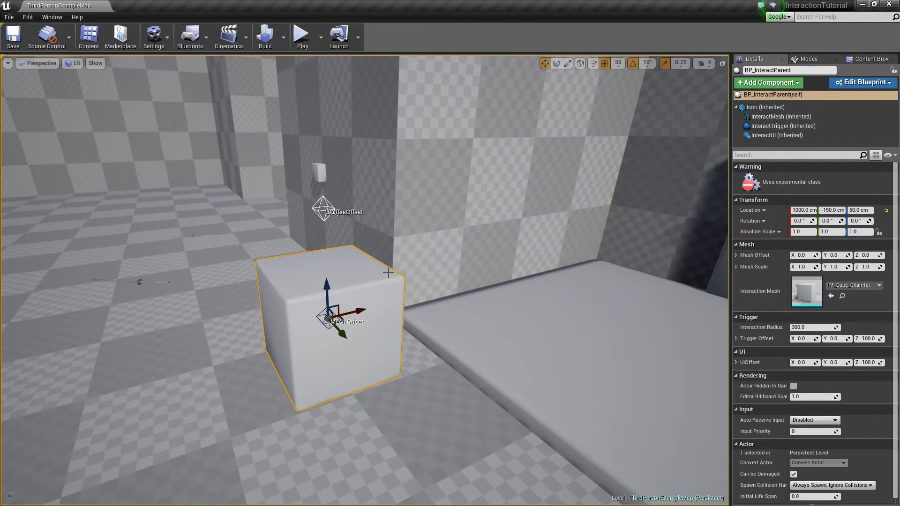
left_click_drag(357, 311, 349, 315)
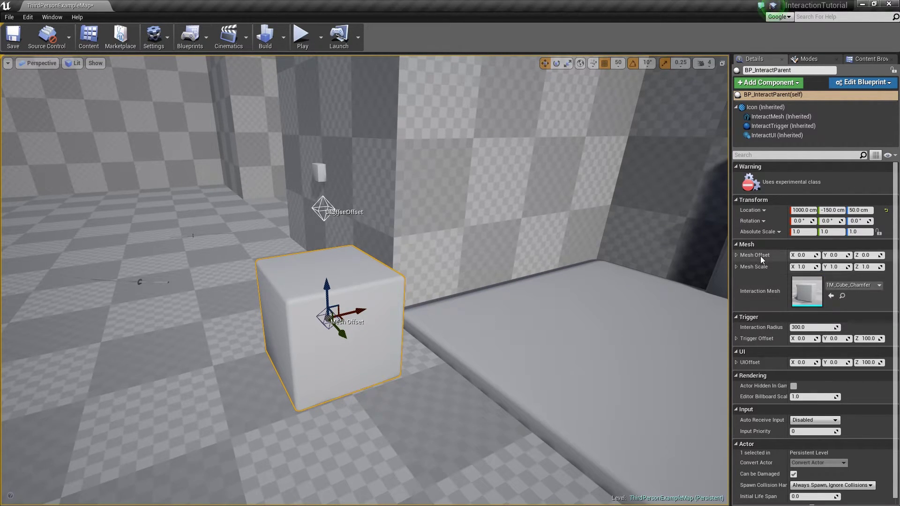
right_click_drag(512, 269, 600, 269)
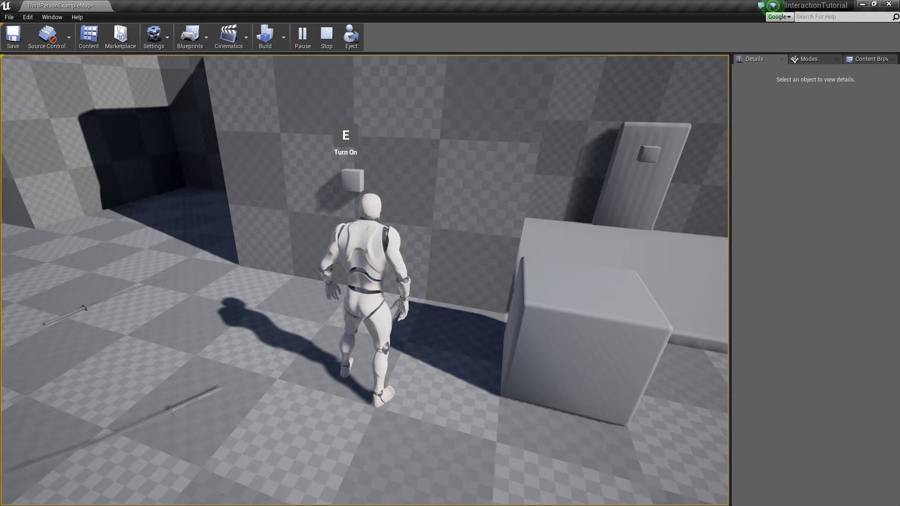
Step: Playtest the level, turning the character between the wall switch, cube and sword to compare their interaction prompts
key("d")
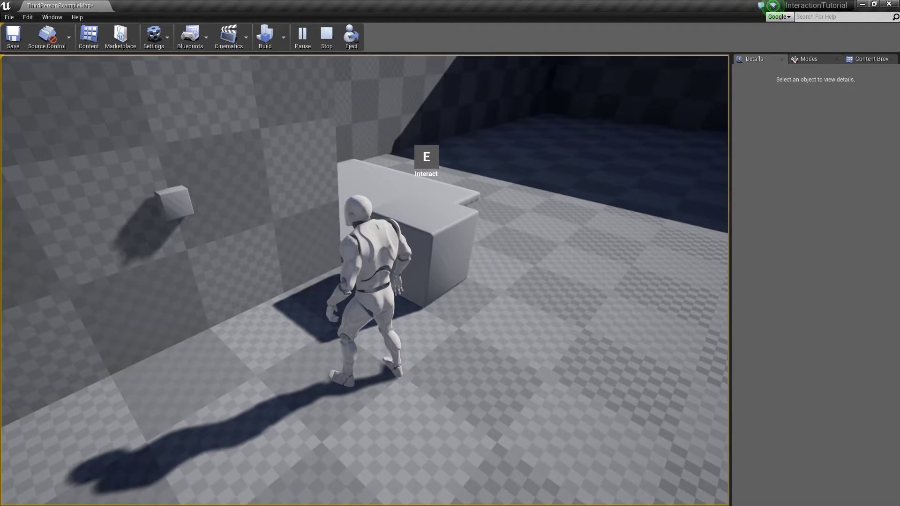
key("w")
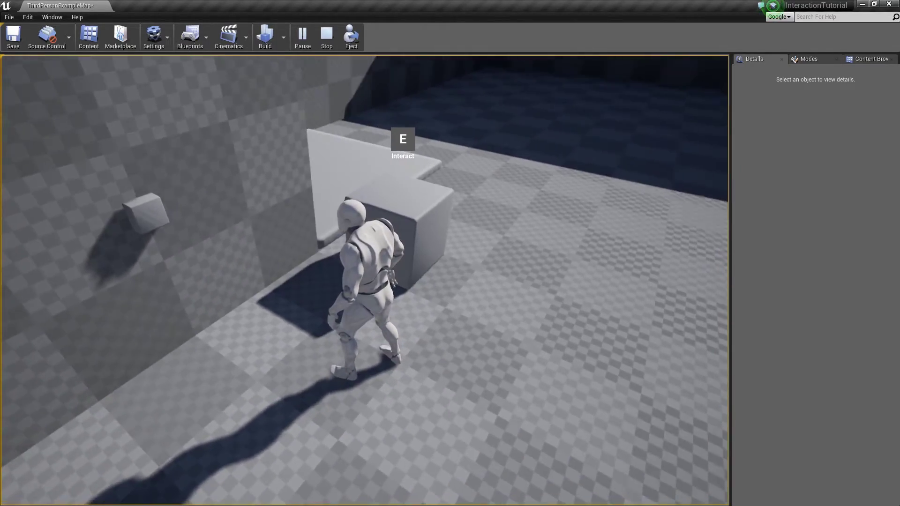
key("a")
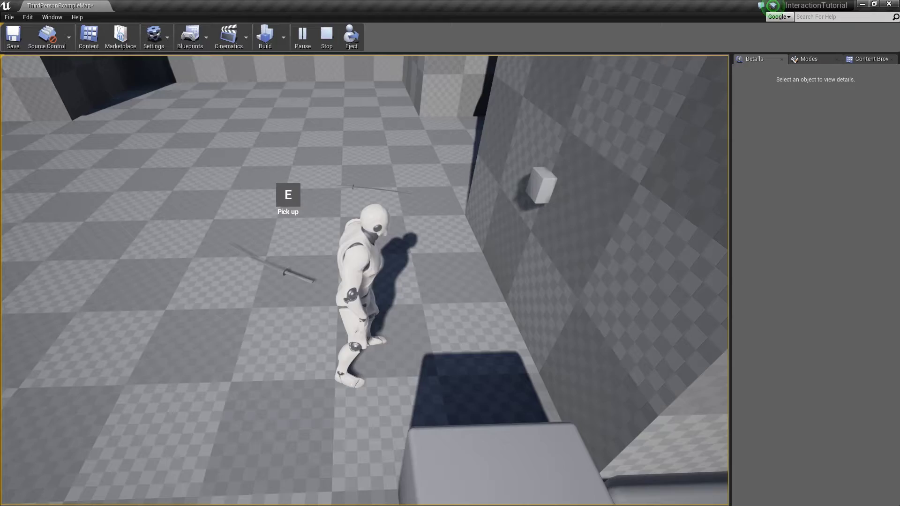
key("w")
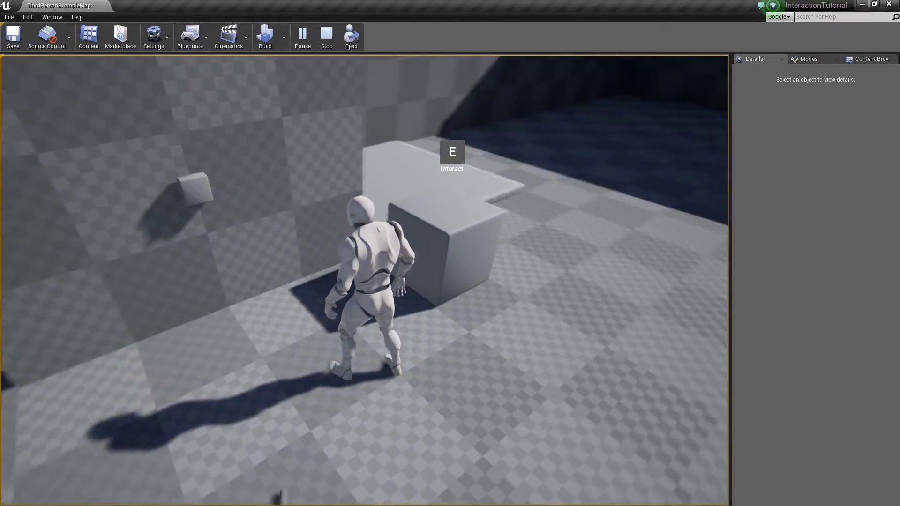
key("w")
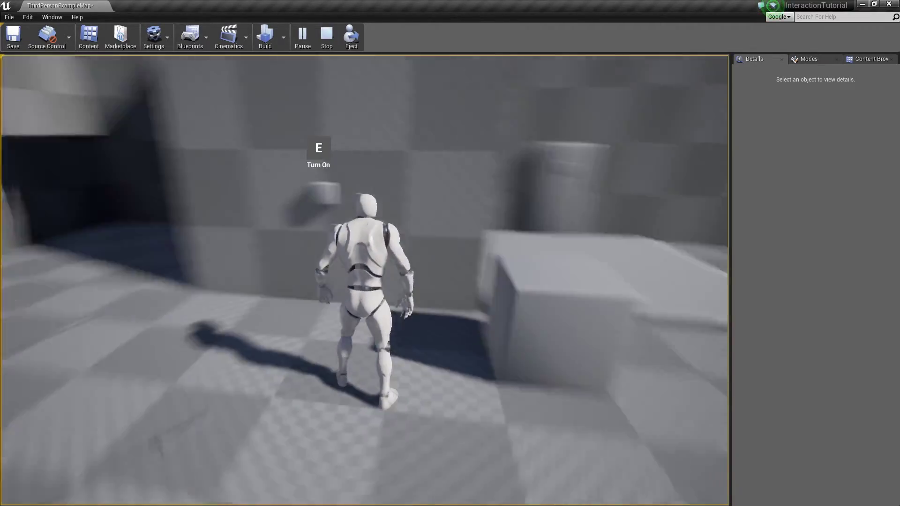
key("w")
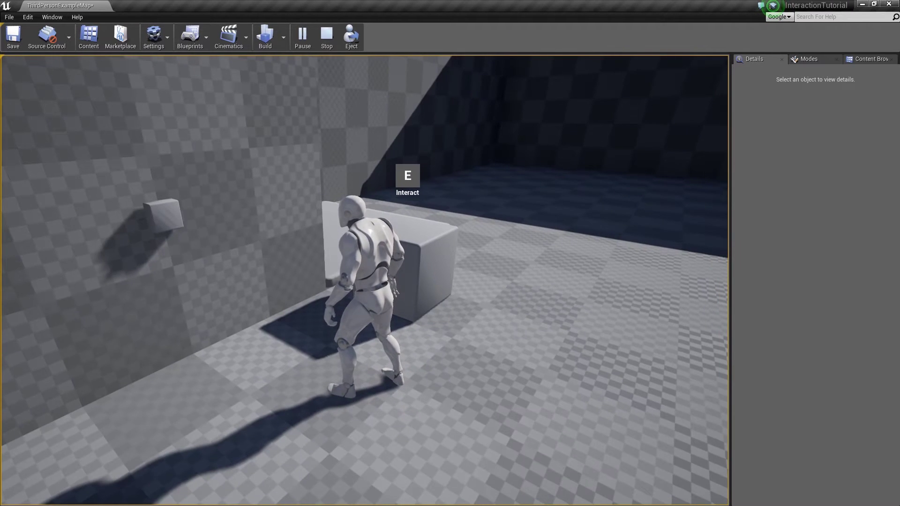
key("w")
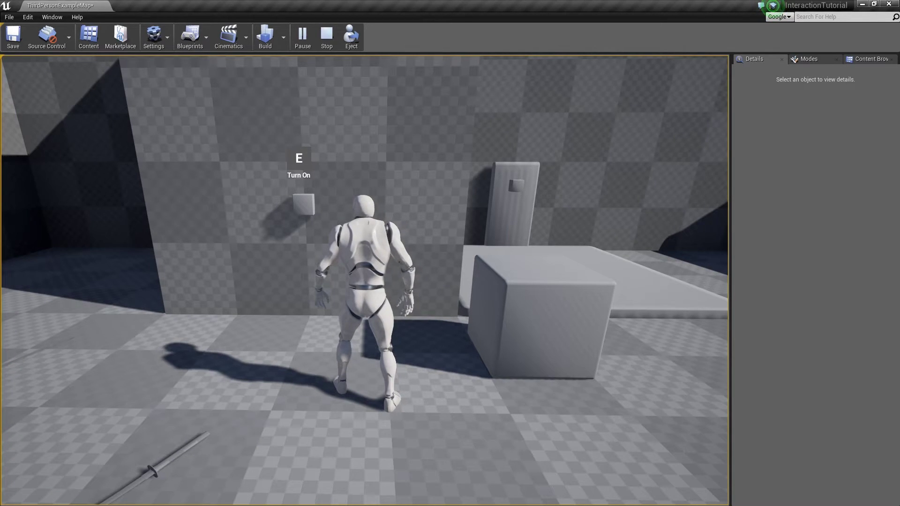
key("d")
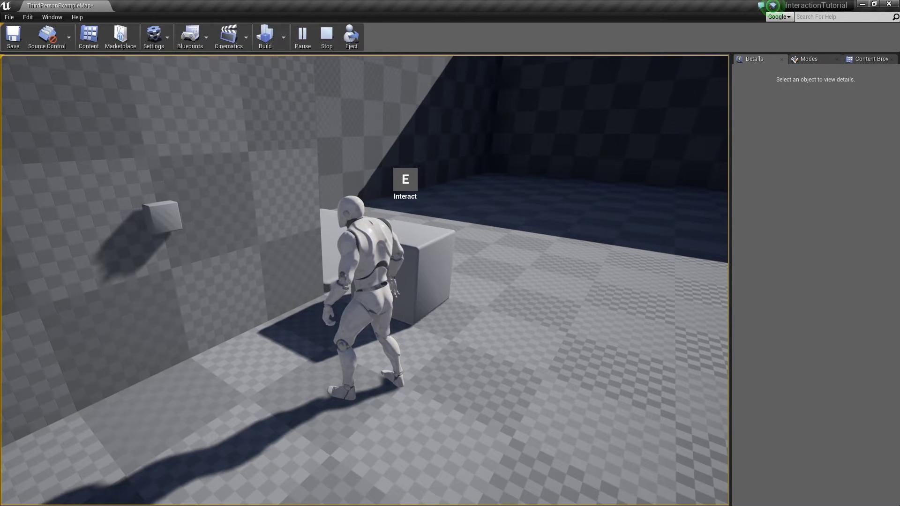
key("w")
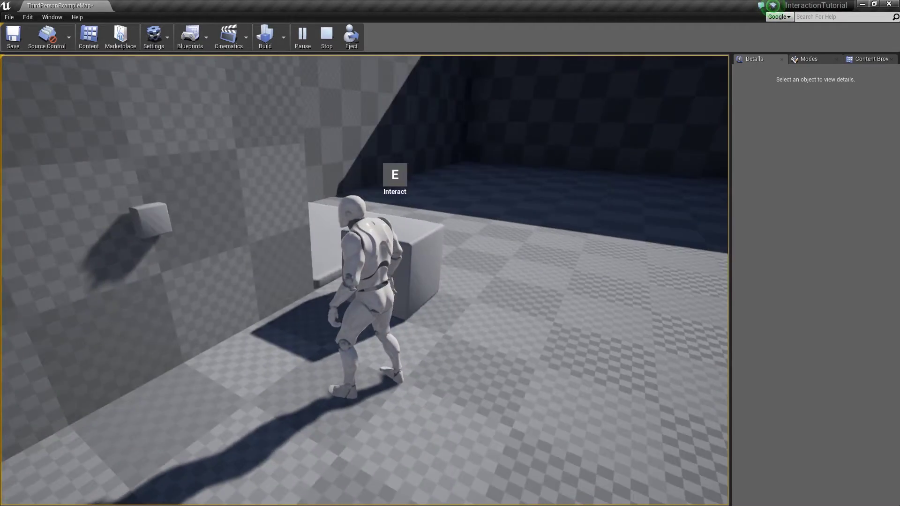
key("w")
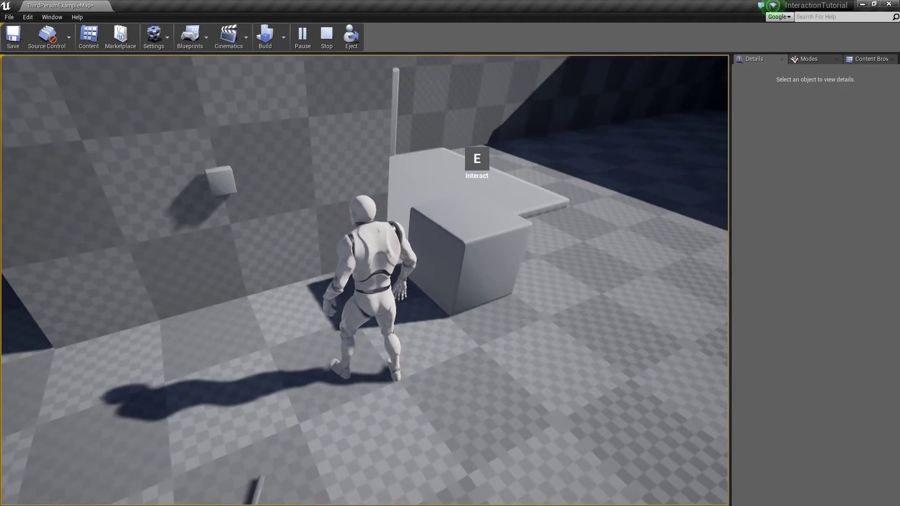
key("w")
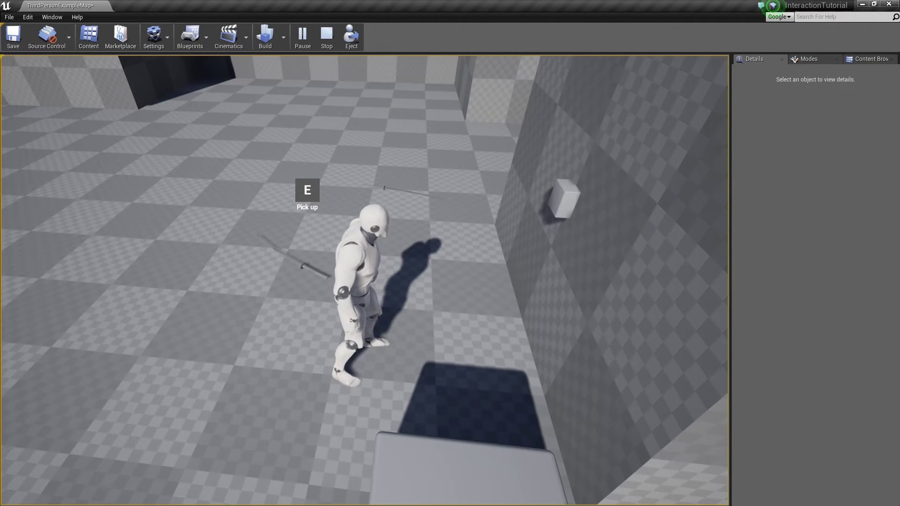
key("w")
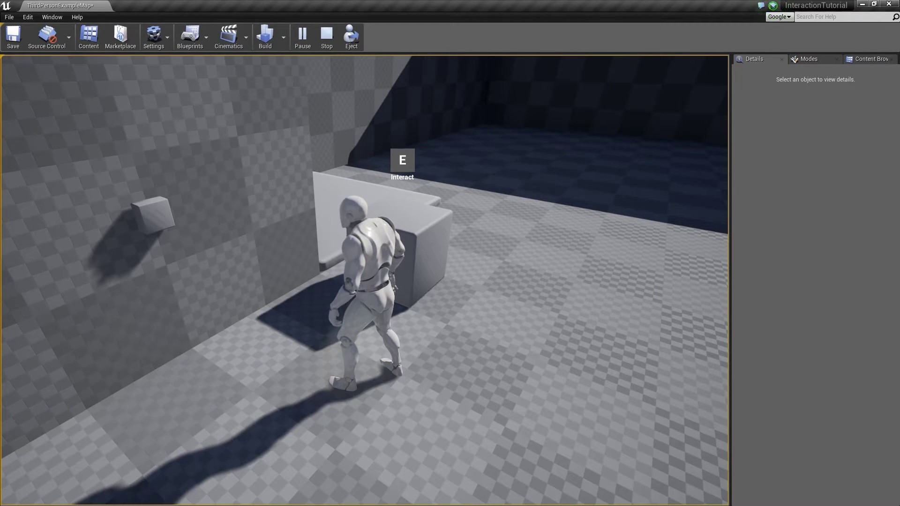
key("w")
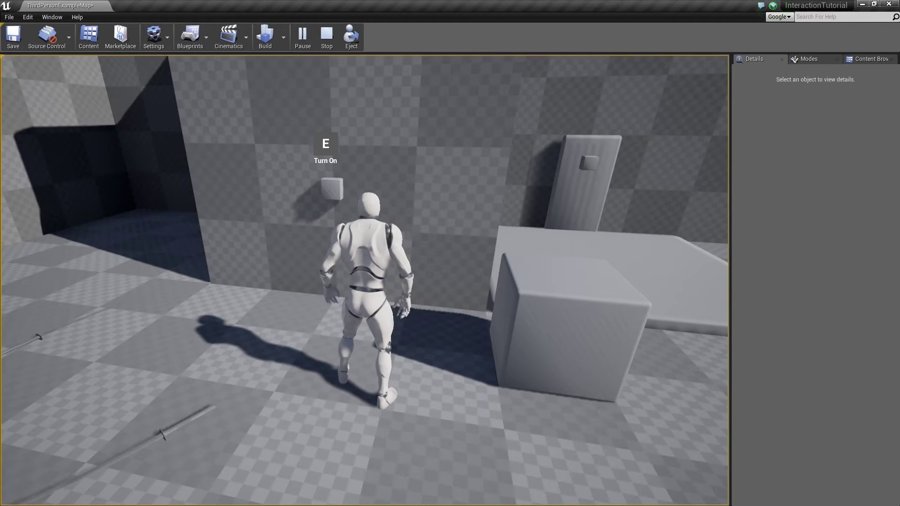
key("w")
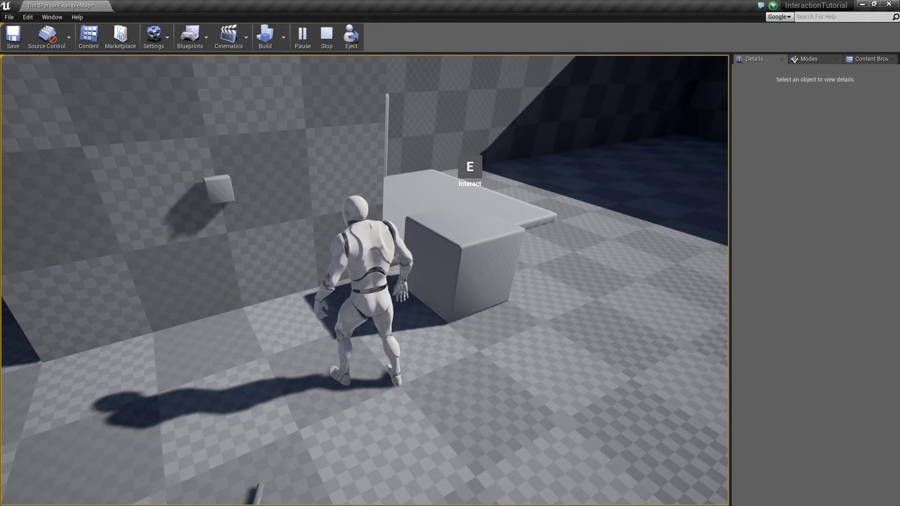
key("w")
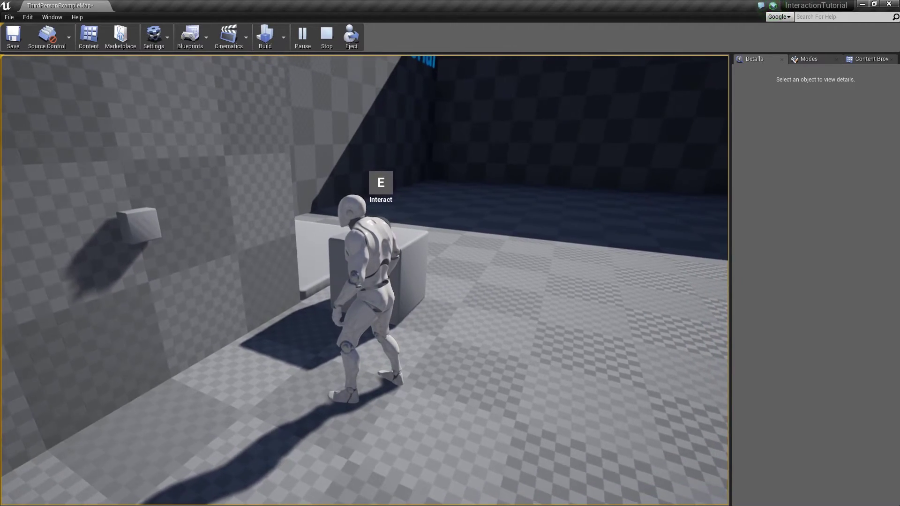
key("w")
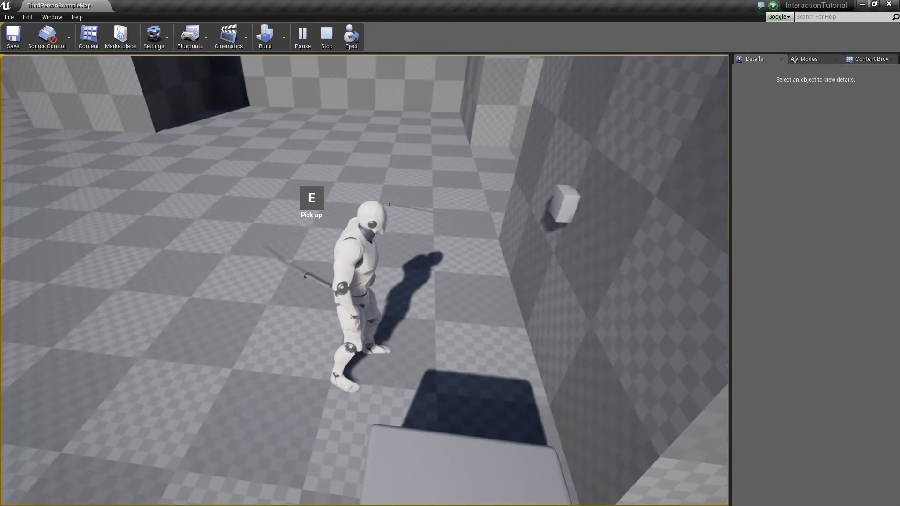
Step: Move the character among the sword, cube and wall switch to check which object's interaction prompt appears when facing each one
key("w")
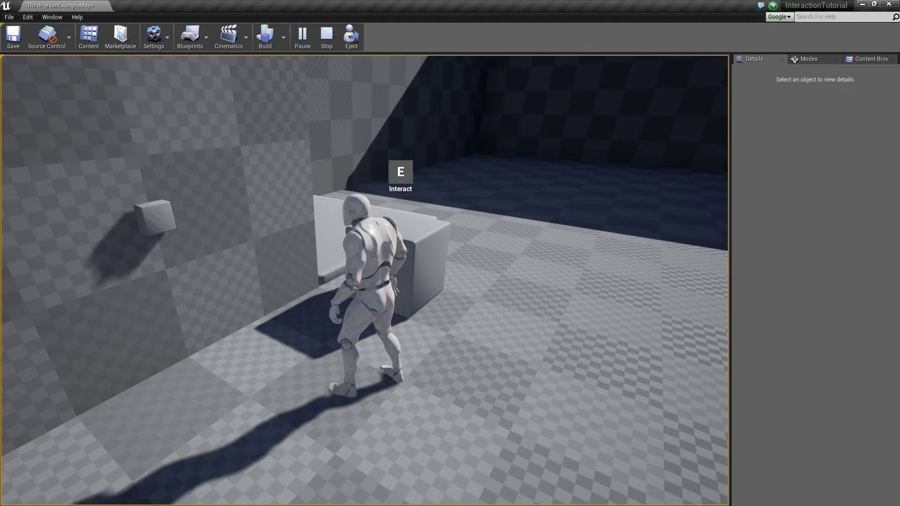
key("w")
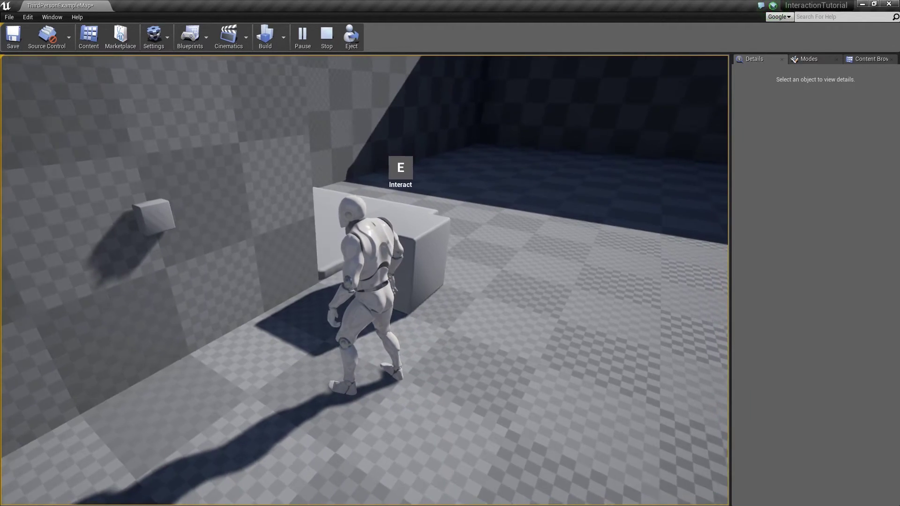
key("w")
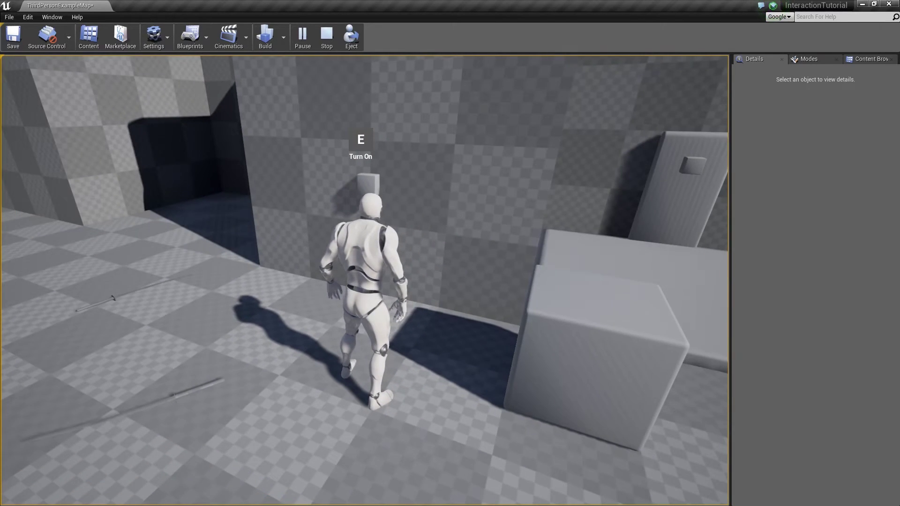
key("w")
key("w")
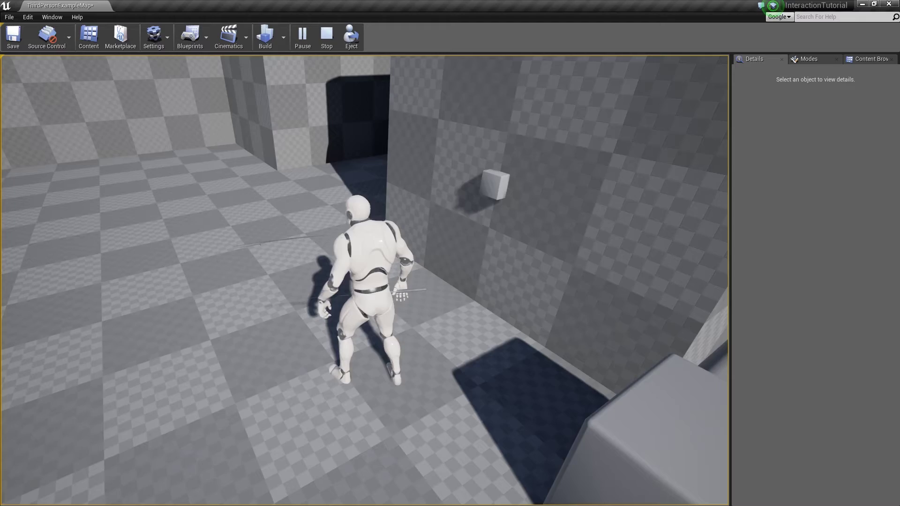
key("w")
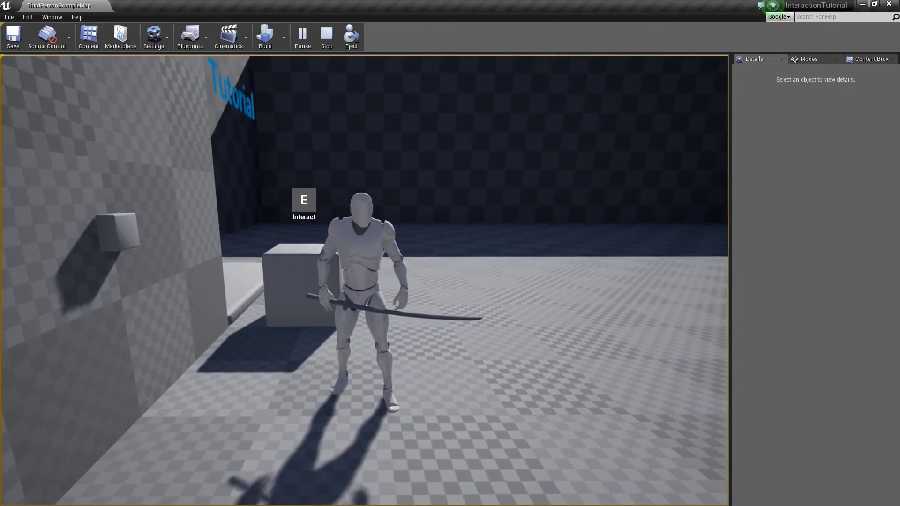
key("w")
key("w")
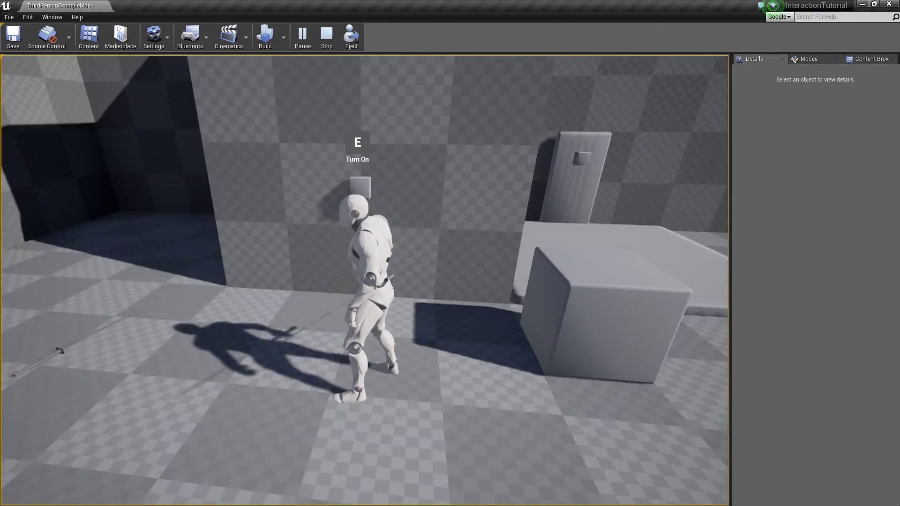
Step: Trigger the wall switch from its Turn On prompt and walk the character around in front of it
key("e")
key("w")
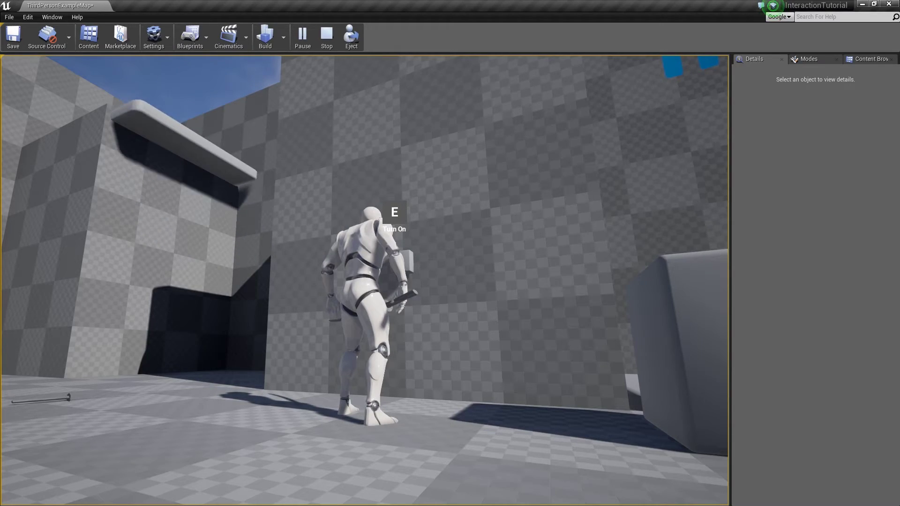
key("w")
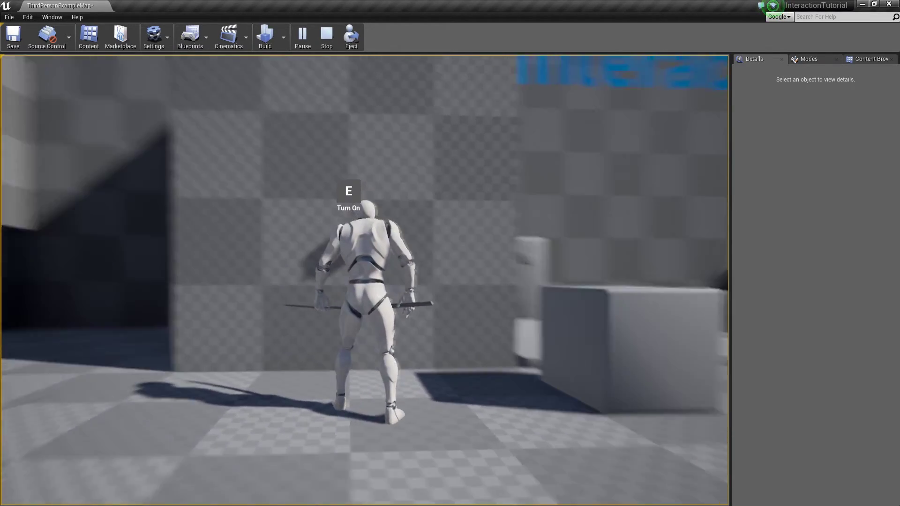
Step: Run the character to the interactable cube and circle it to check its Interact prompt from different sides
key("d")
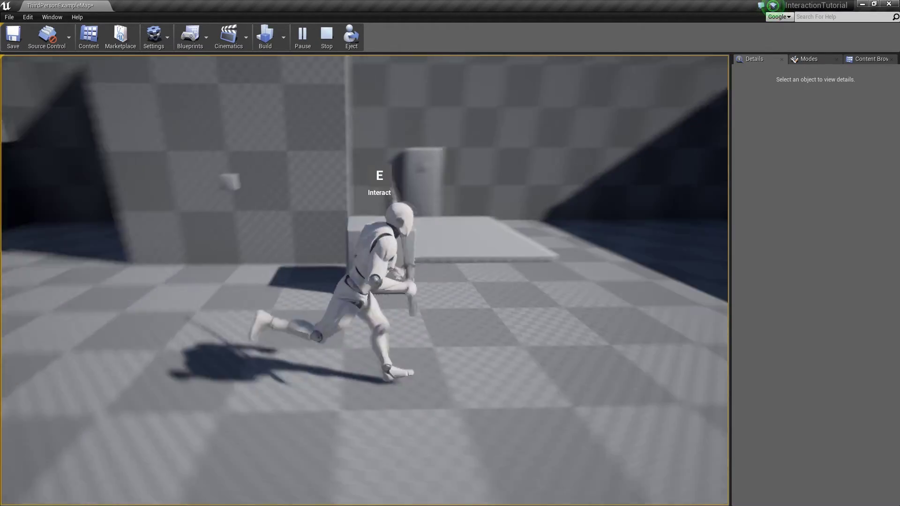
key("w")
key("a")
key("w")
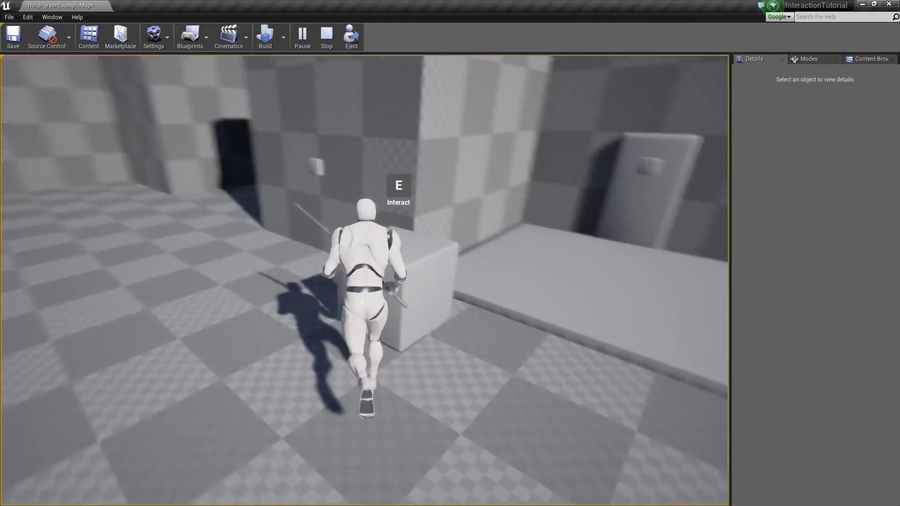
key("a")
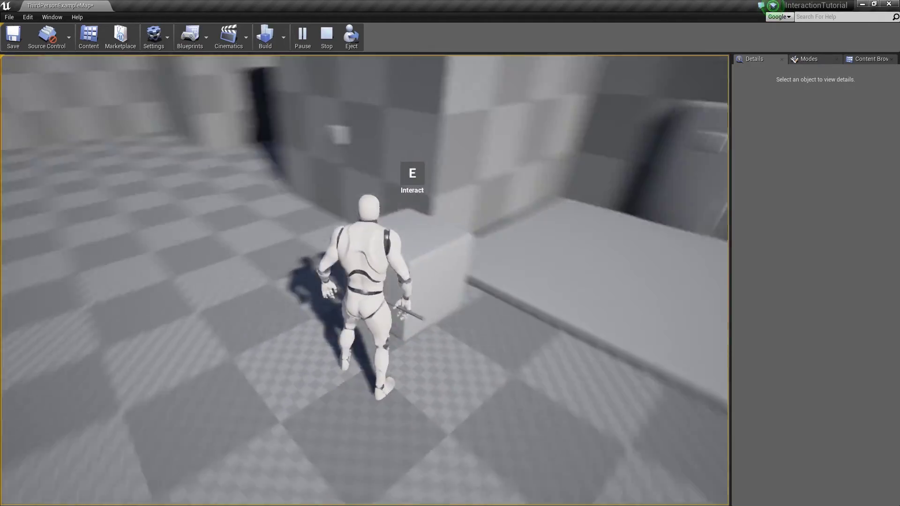
key("a")
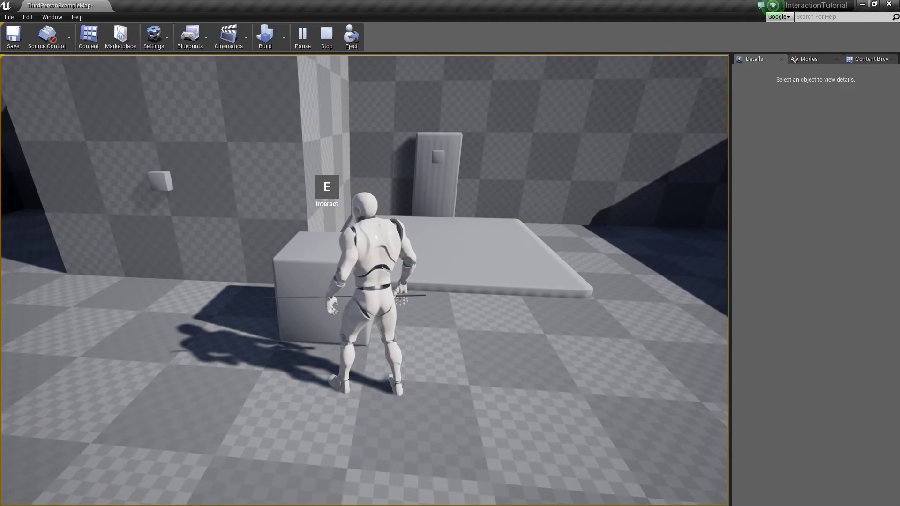
key("a")
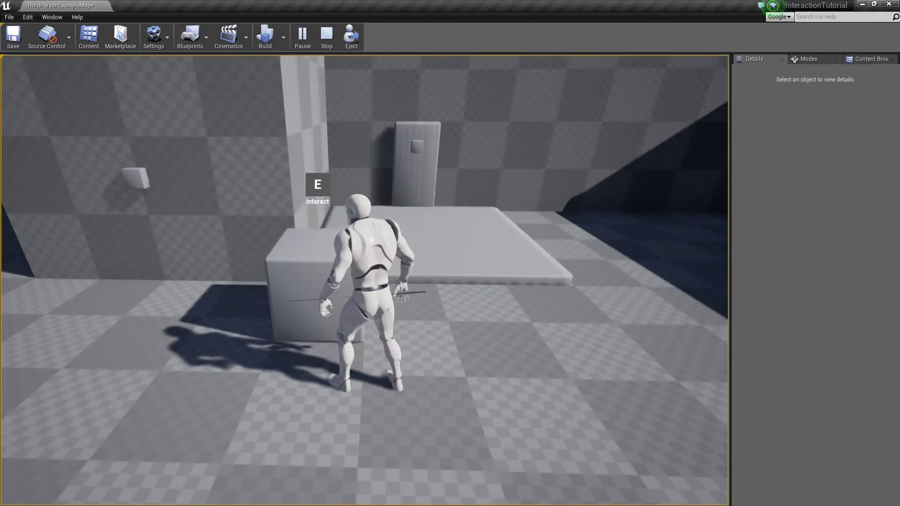
key("a")
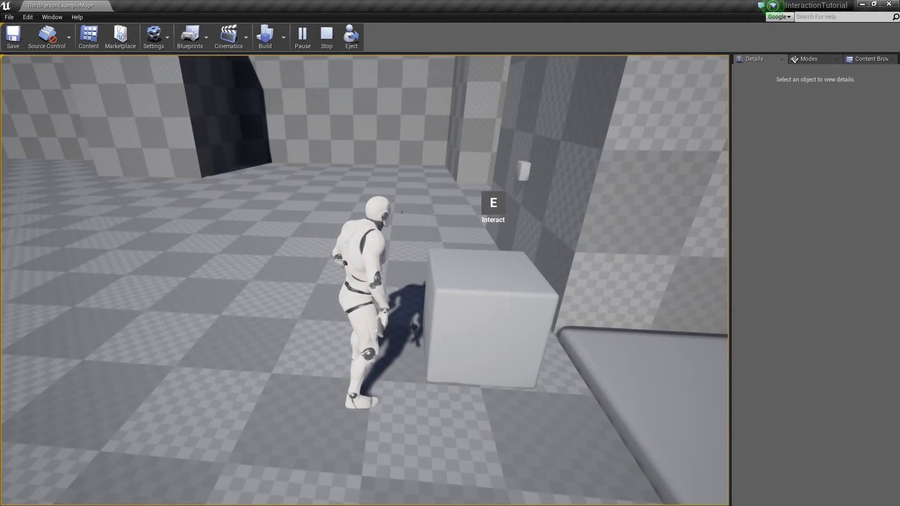
key("a")
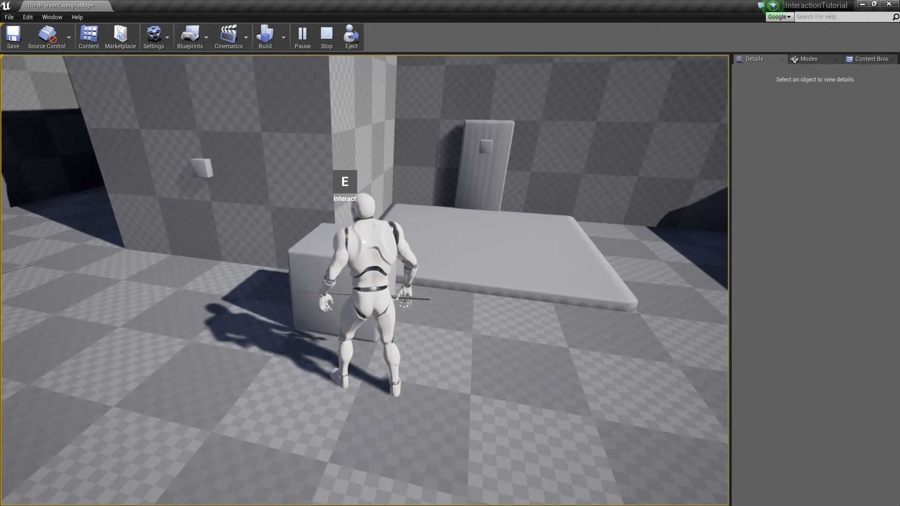
Step: Run onto the elevator platform, trigger Elevator Up and move the character around on the platform
key("d")
key("w")
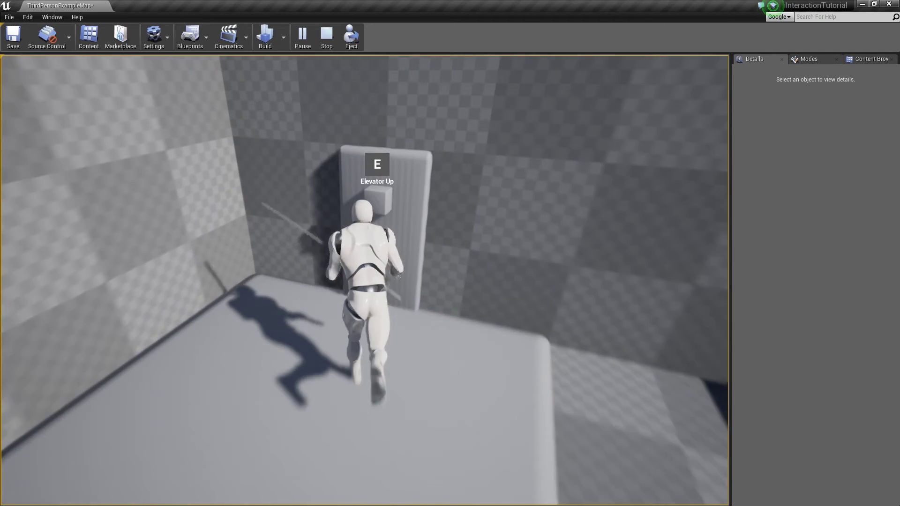
key("e")
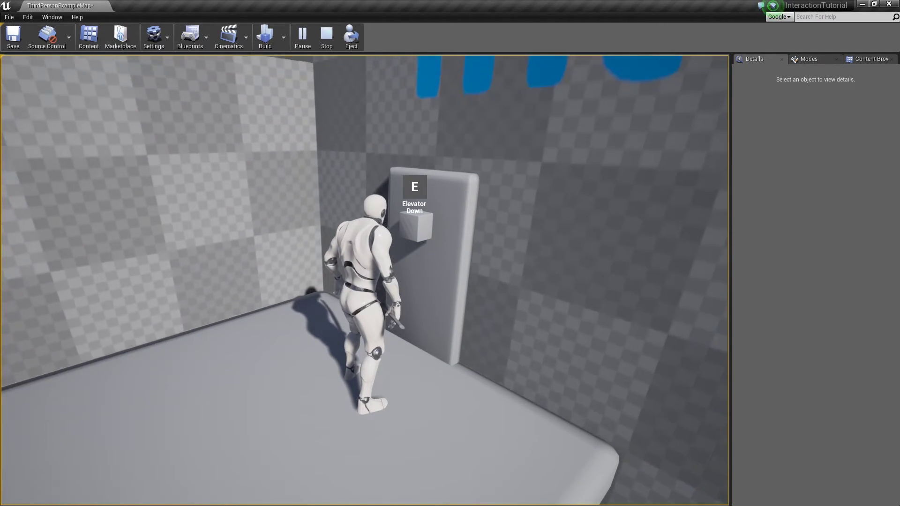
key("a")
key("s")
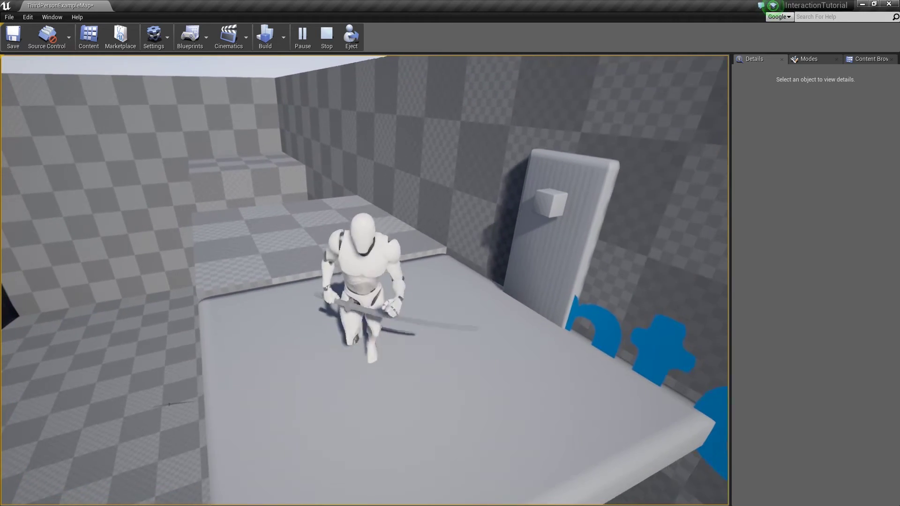
key("d")
key("w")
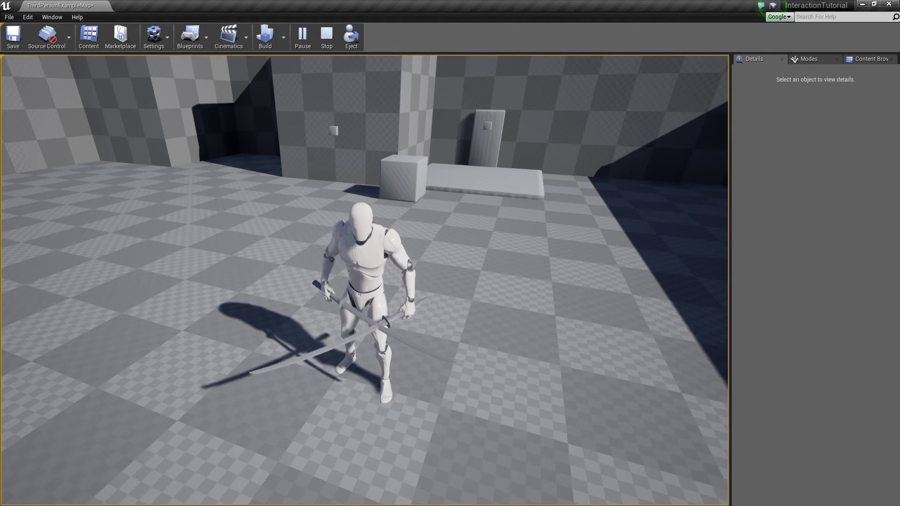
Step: Drop both swords on the floor, pick them back up and run the character around with them
key("q")
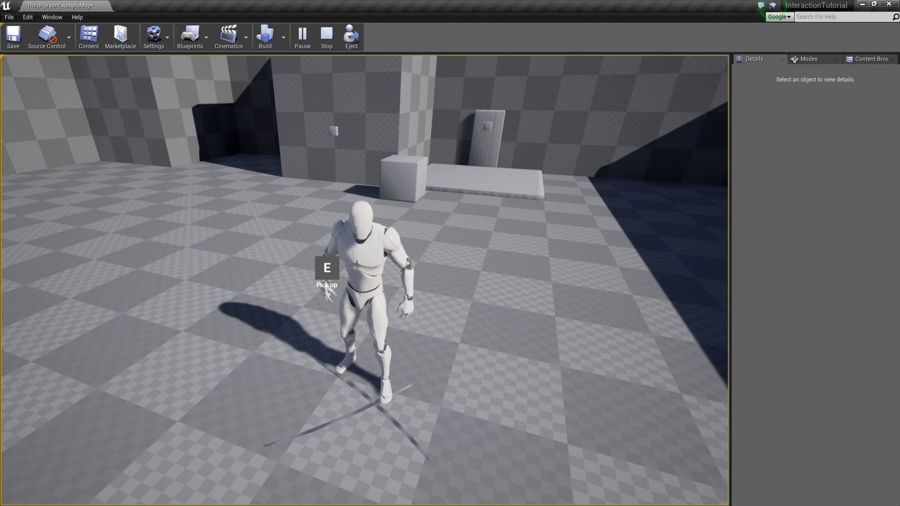
key("e")
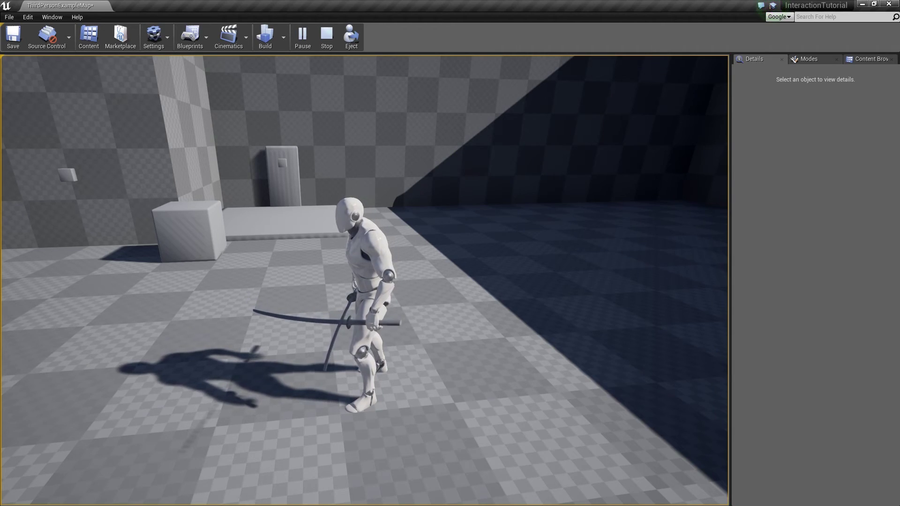
key("a")
key("d")
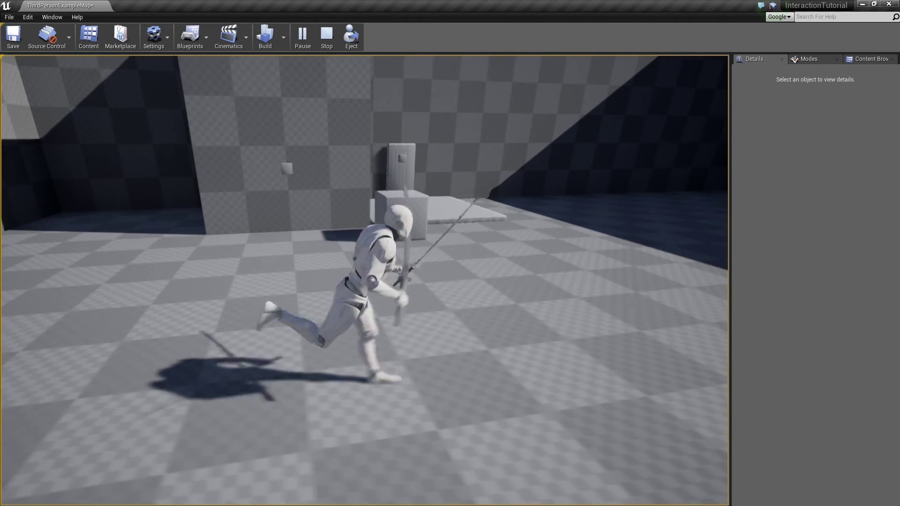
Step: Drop the swords while running, pick them up again and turn the character toward the level's interactive objects
key("g")
key("s")
key("w")
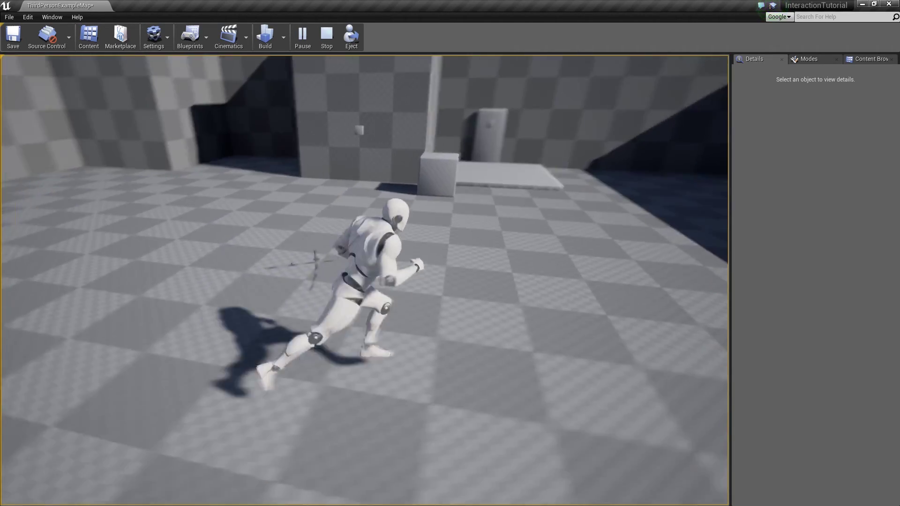
key("d")
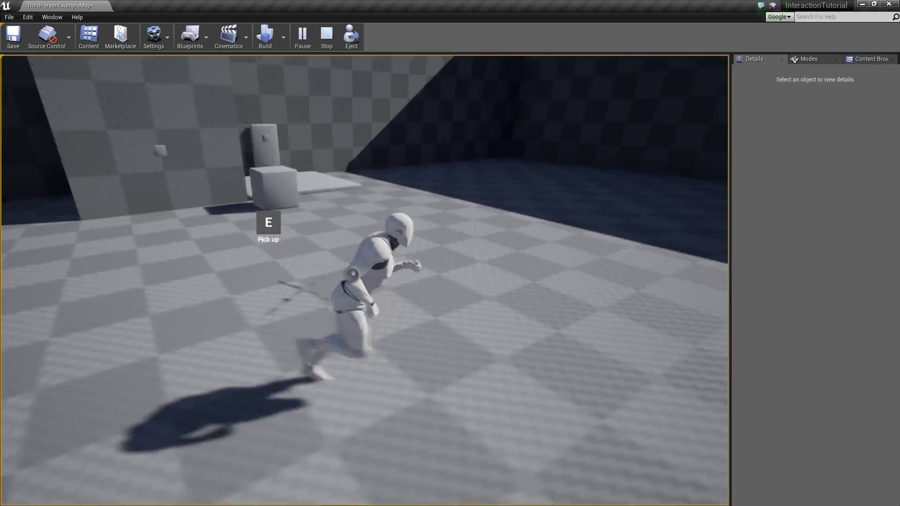
key("e")
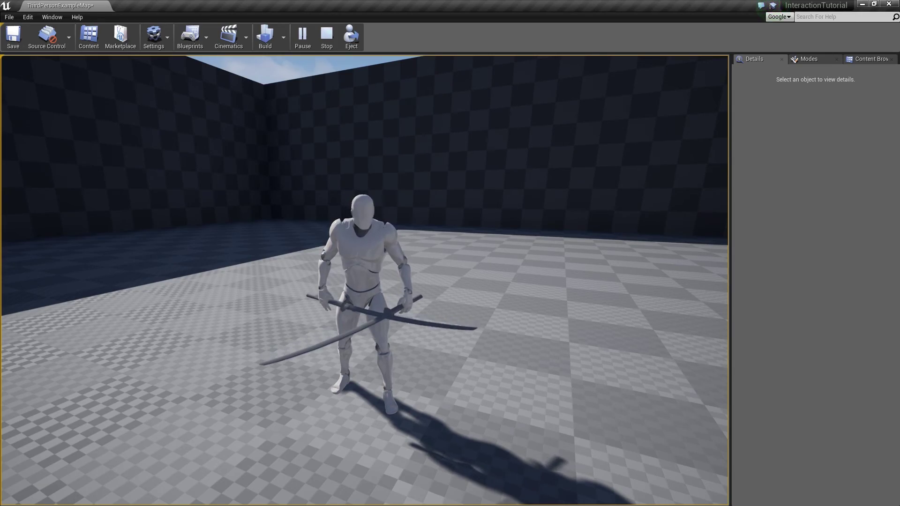
key("w")
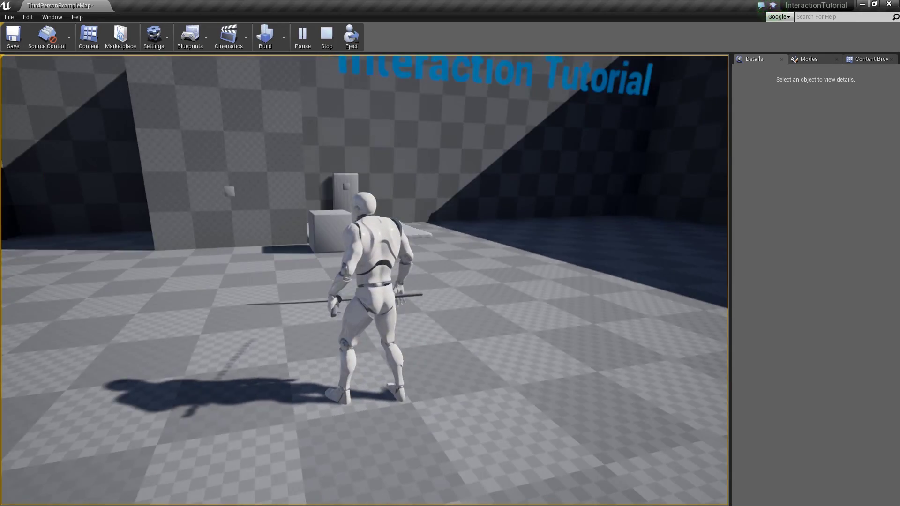
key("w")
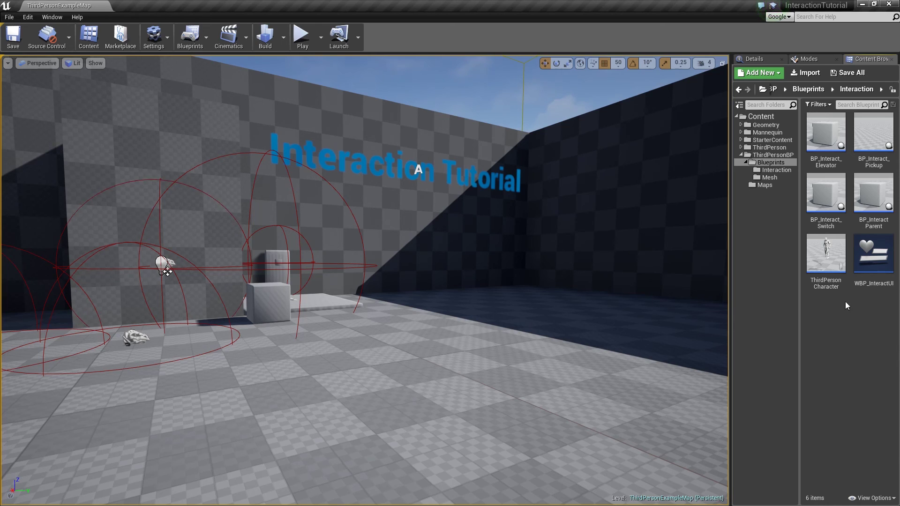
Step: Select the BP_Interact Parent blueprint among the interaction assets
left_click(873, 195)
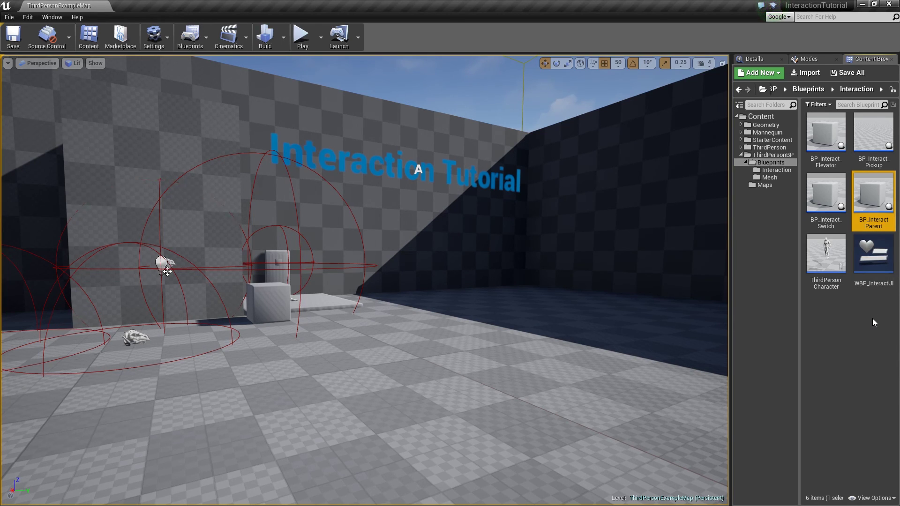